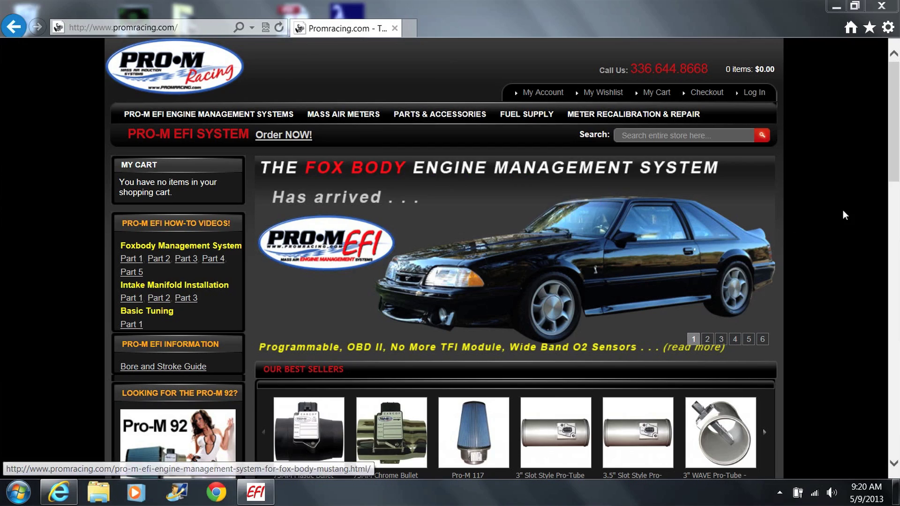
- Look further down the Pro-M Racing home page
drag(895, 157, 865, 432)
click(469, 334)
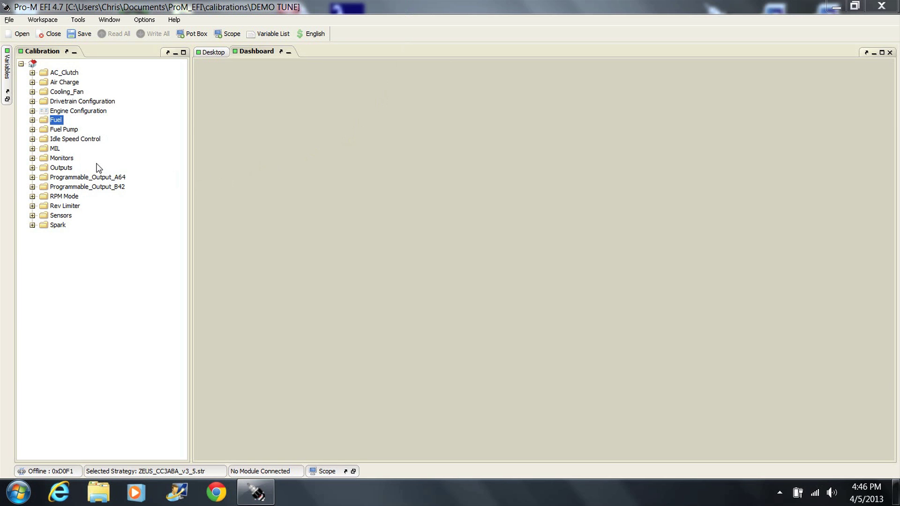
- Open the Primary Injector Slope parameters from Injector_Configuration in the Fuel folder on the dashboard and enlarge their window
click(33, 119)
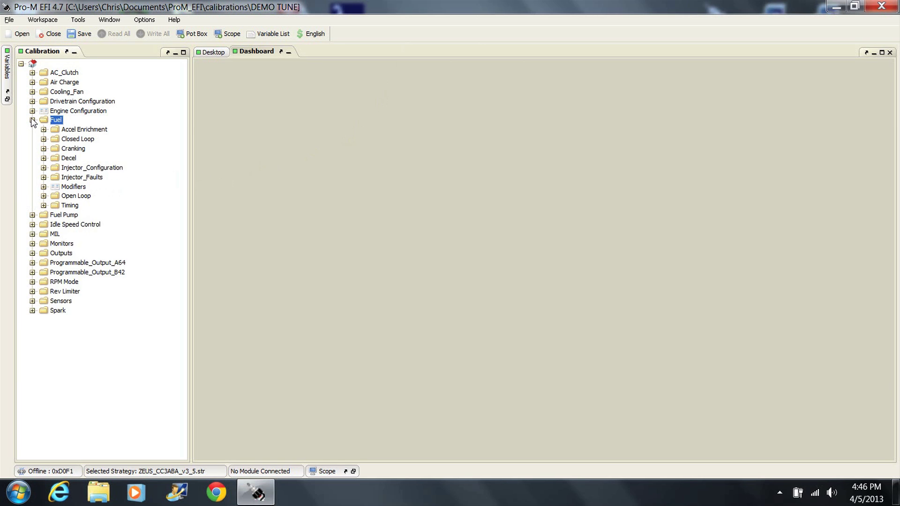
click(44, 168)
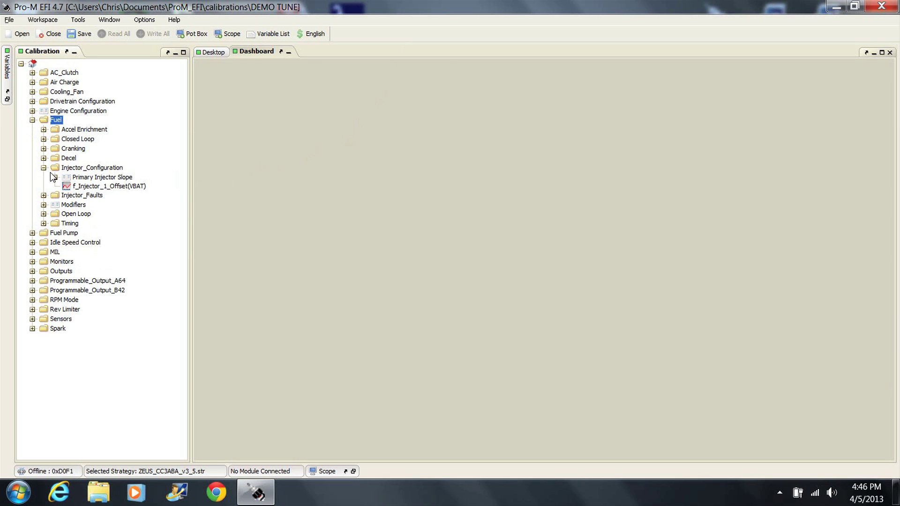
drag(67, 176, 353, 132)
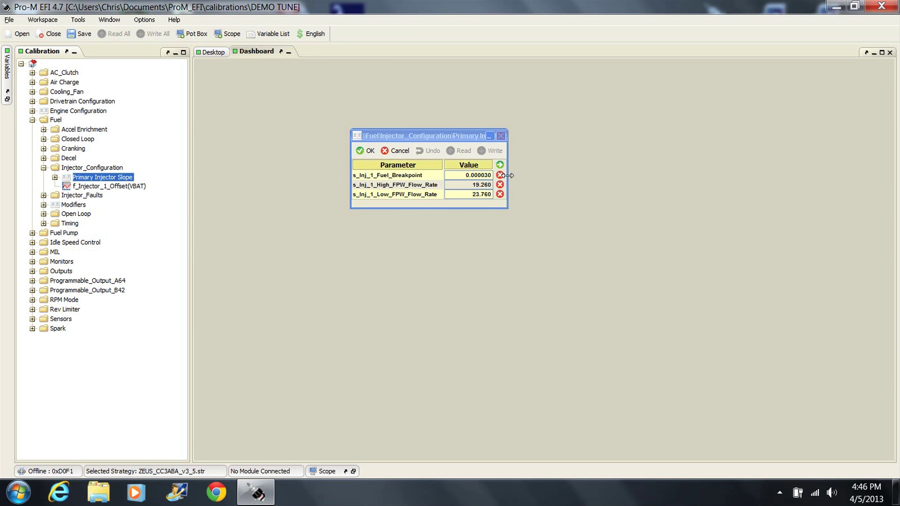
drag(508, 175, 571, 190)
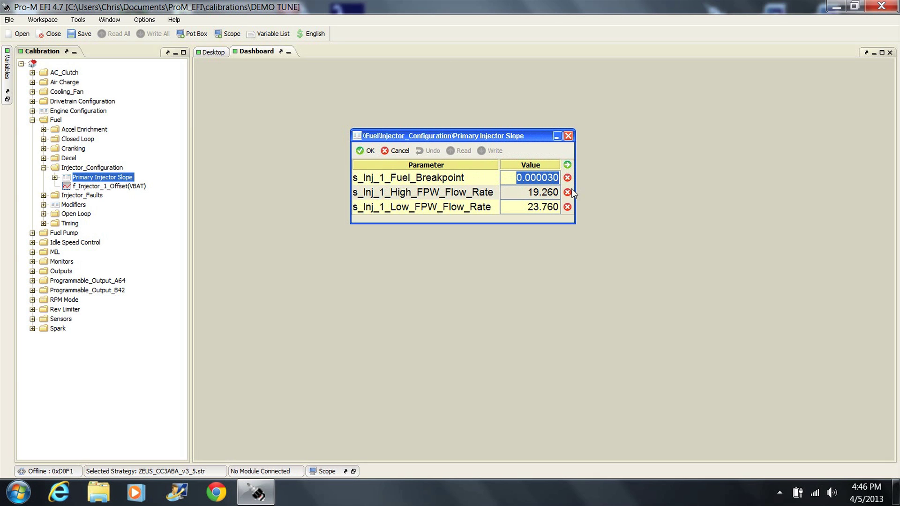
- Set s_Inj_1_High_FPW_Flow_Rate to 36 and s_Inj_1_Low_FPW_Flow_Rate to 45, accept the values and collapse the Fuel folder
click(545, 190)
text(36)
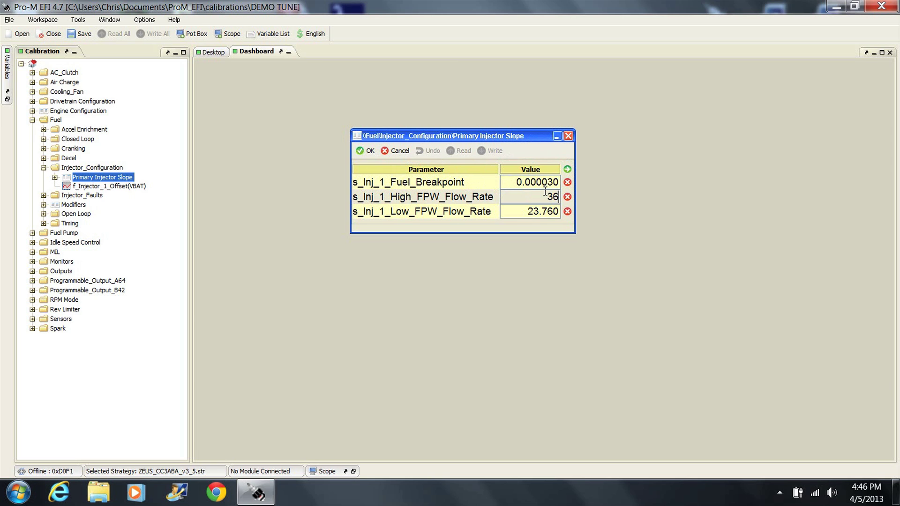
key(Return)
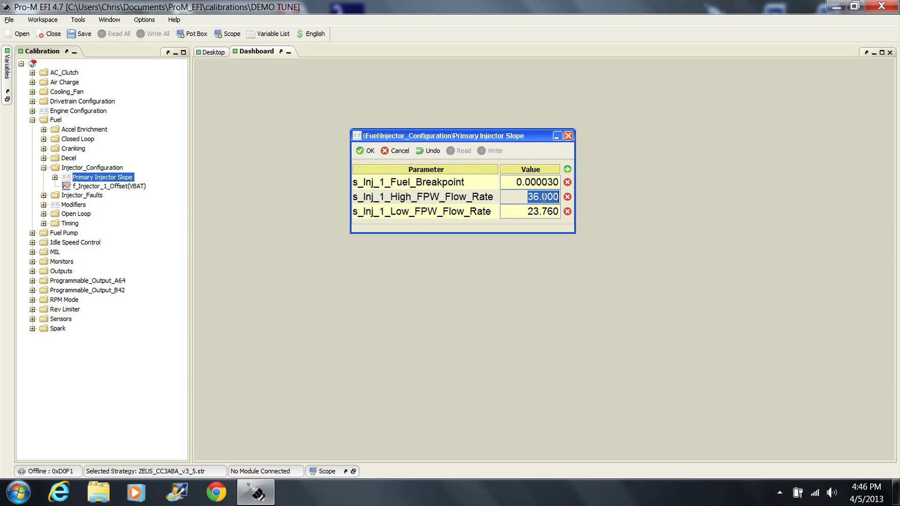
click(539, 214)
text(45)
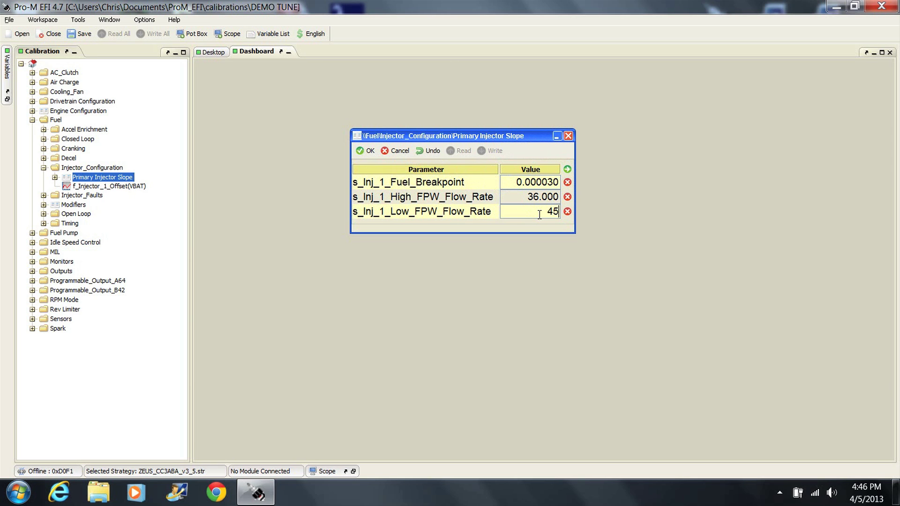
key(Return)
click(366, 151)
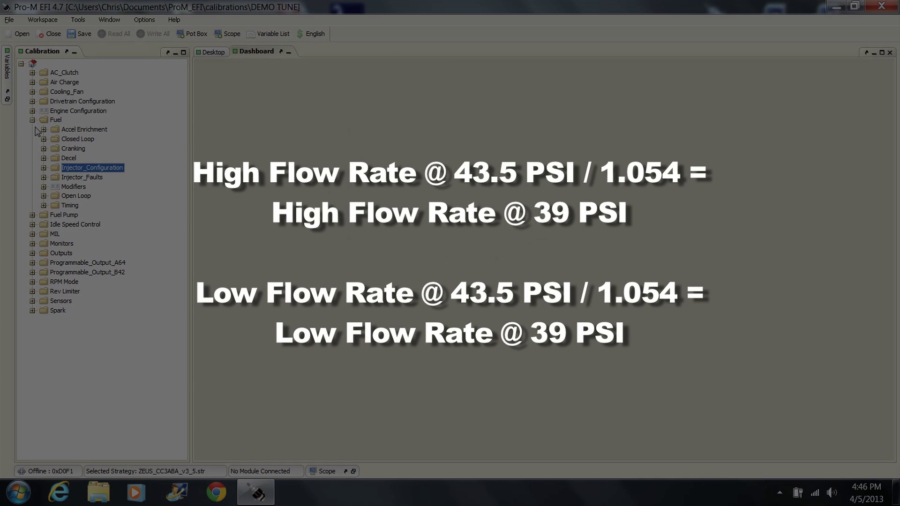
click(32, 120)
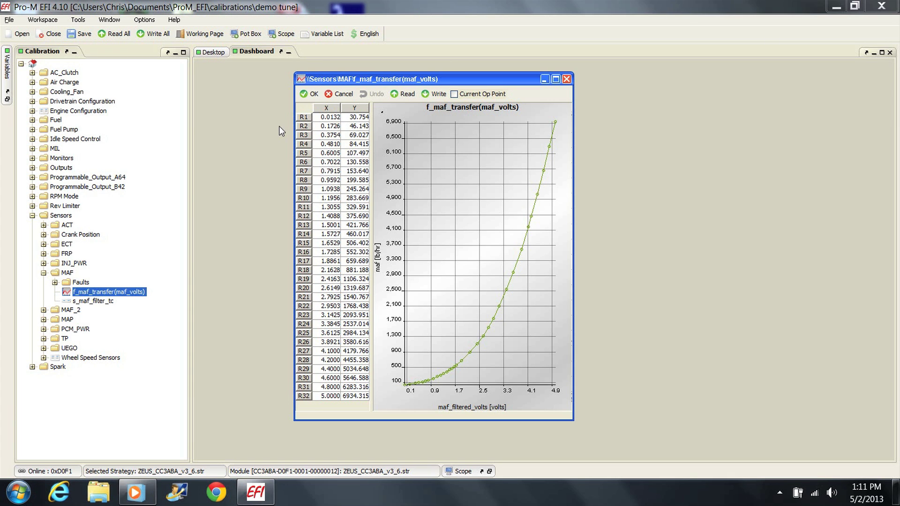
- Compare the f_maf_transfer(maf_volts) curve in metric and English units, ending in English units
click(367, 34)
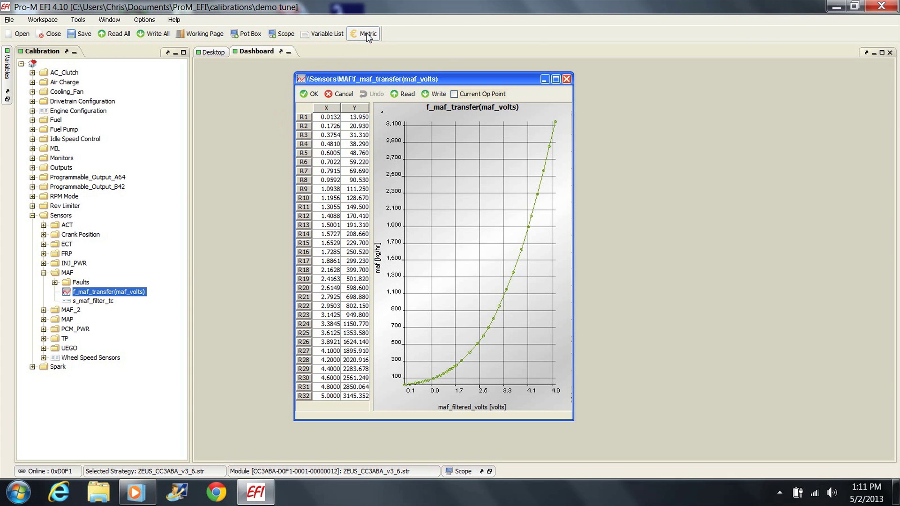
click(368, 36)
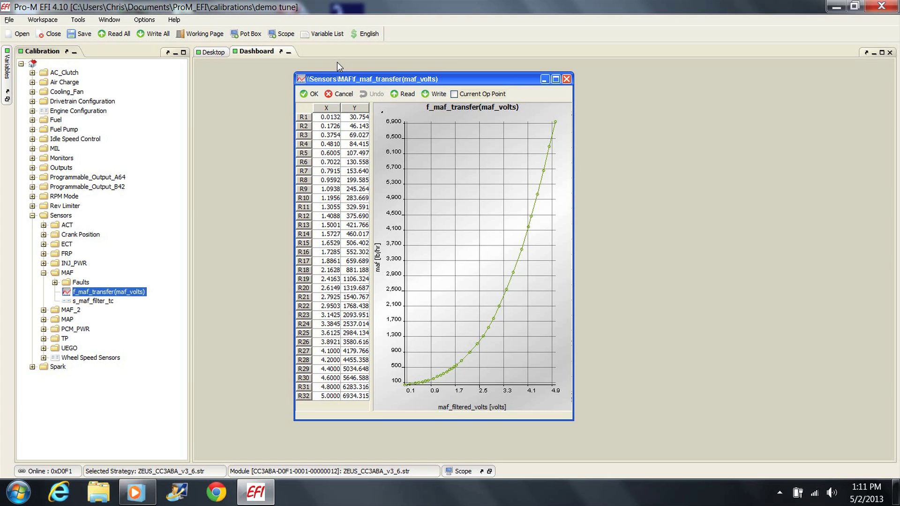
click(366, 38)
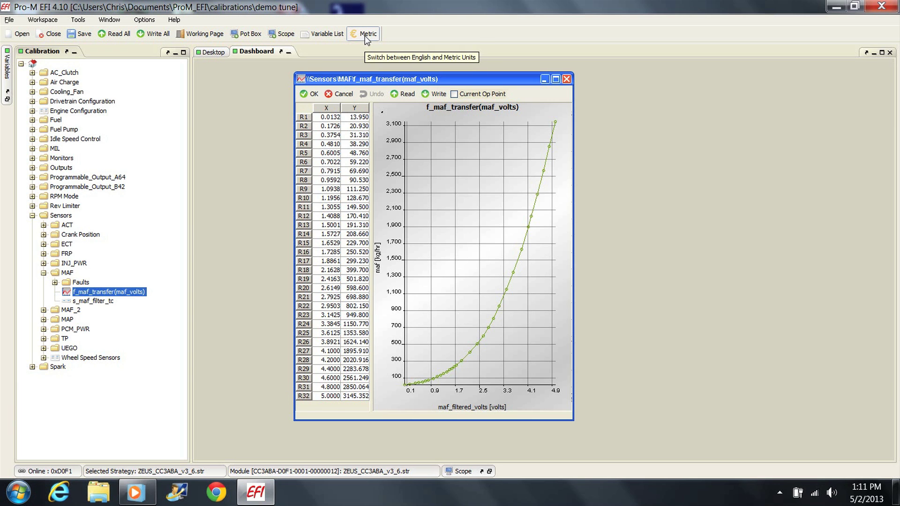
click(364, 36)
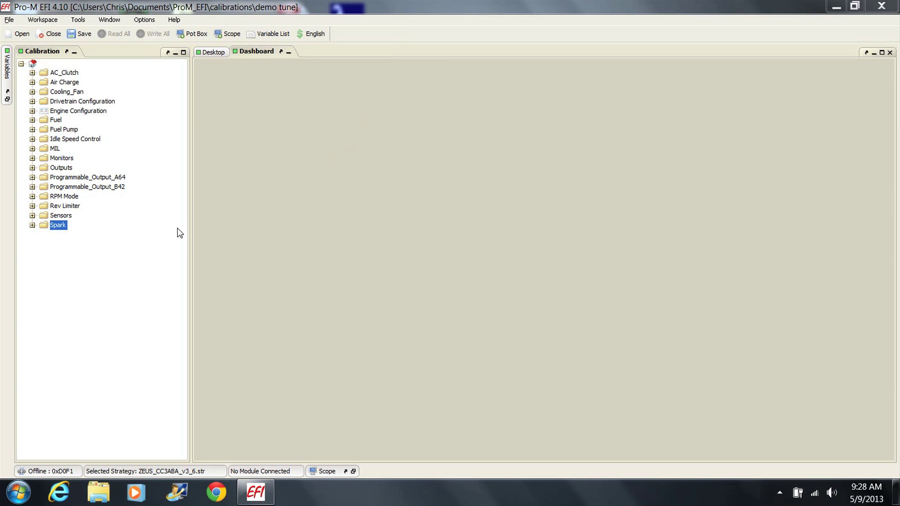
- Open the Spark folder's Configuration parameters on the dashboard
click(32, 225)
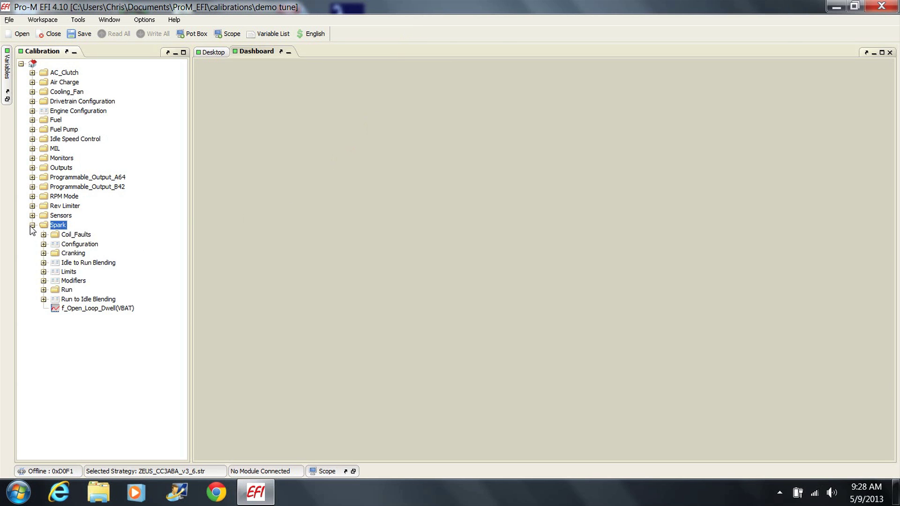
click(72, 246)
drag(71, 248, 391, 167)
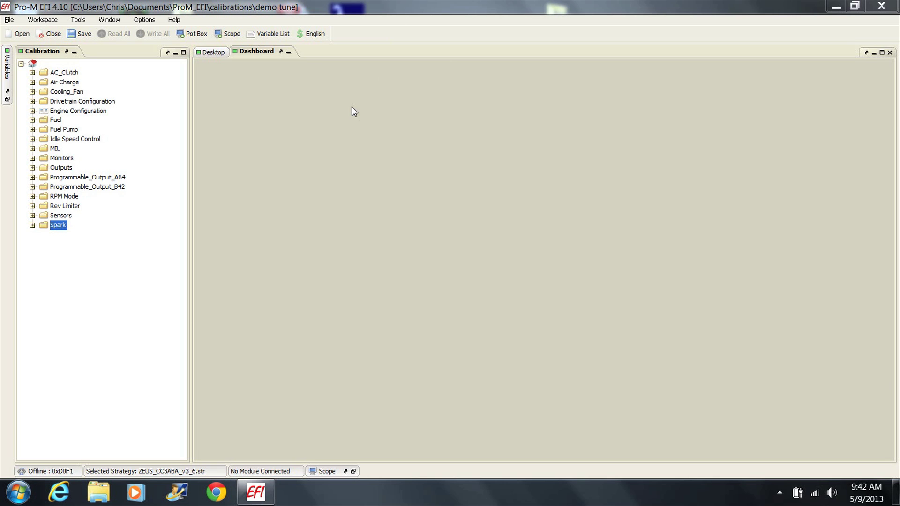
- Open the f_Boost_Spark_Retard(RPM) curve from the Spark Run folder on the dashboard
click(32, 226)
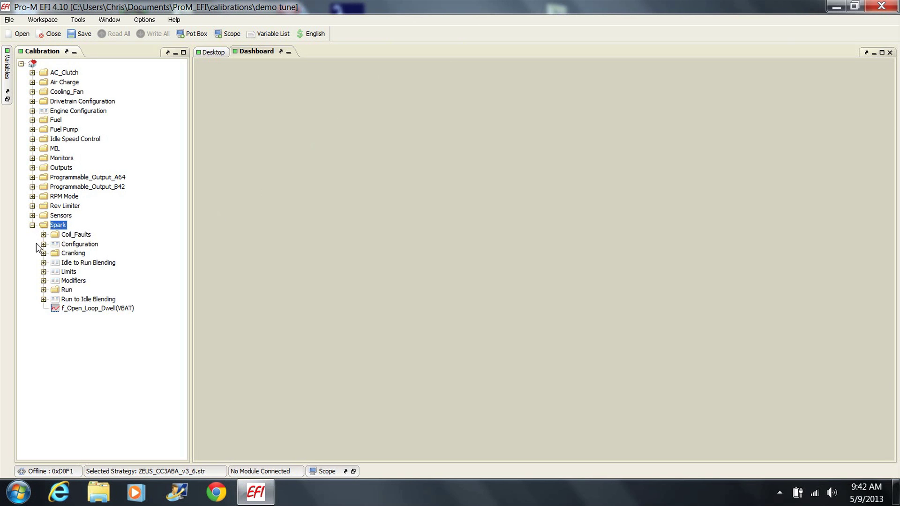
click(44, 289)
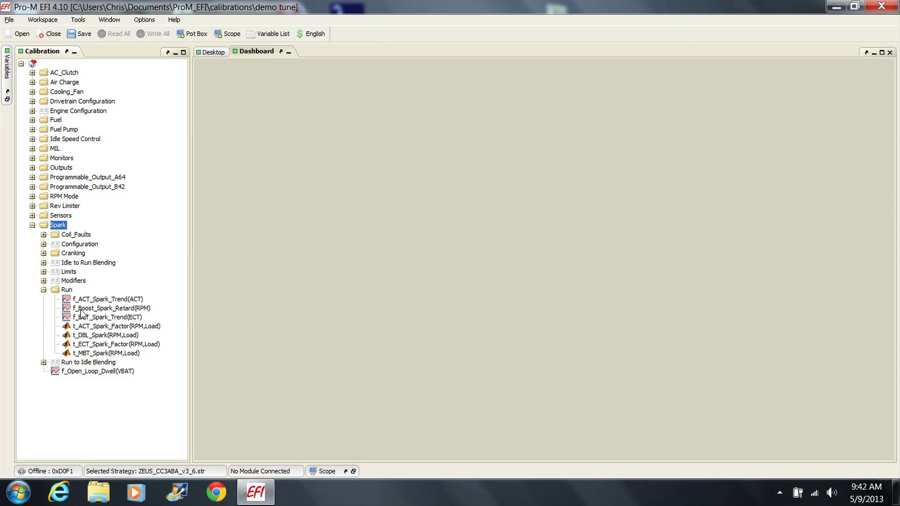
drag(100, 309, 349, 124)
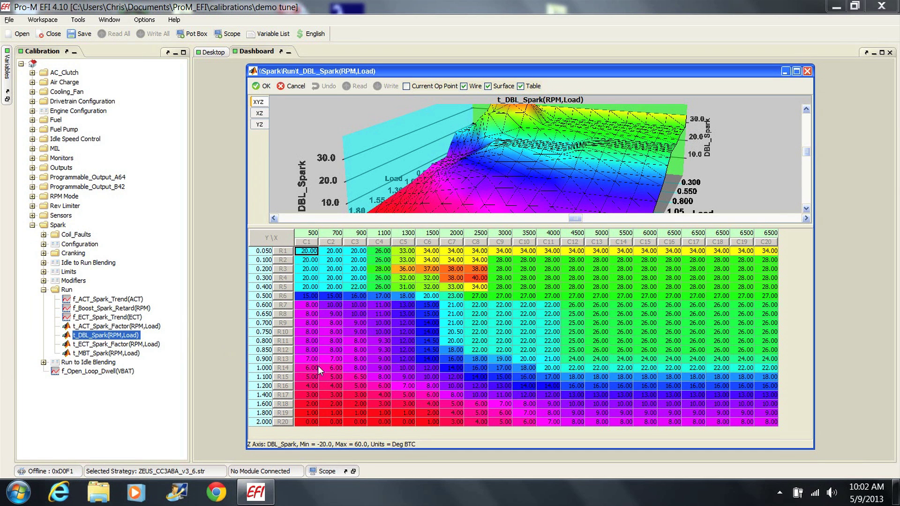
- Copy the full 0.850 load row of t_DBL_Spark(RPM,Load) and paste it over all rows from 0.850 through 2.000
click(312, 349)
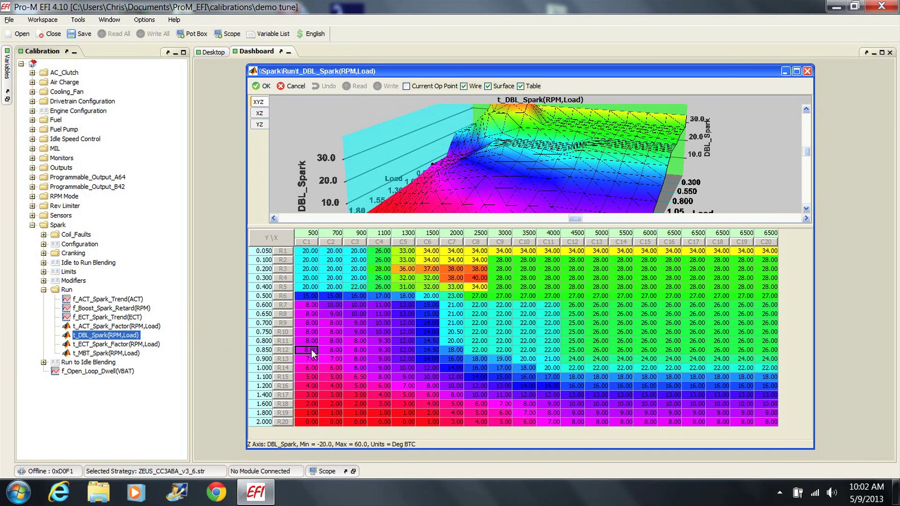
drag(311, 349, 358, 356)
drag(412, 352, 480, 354)
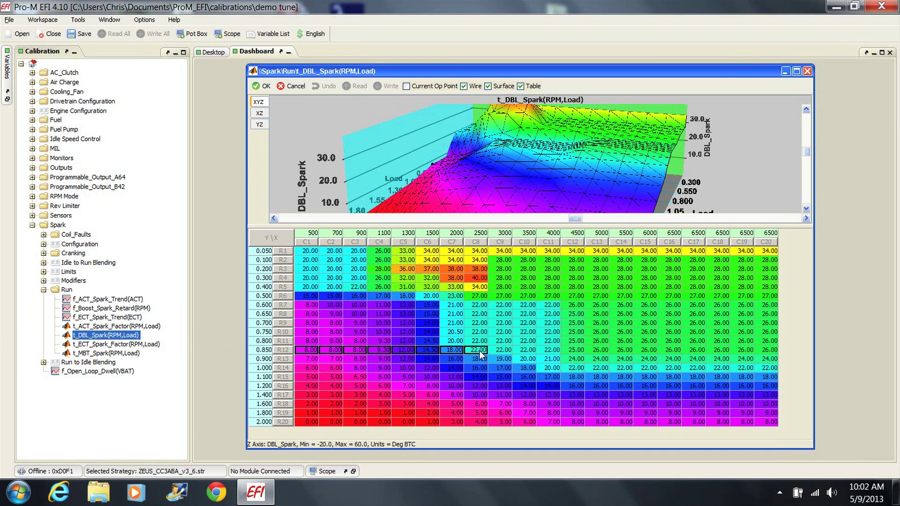
drag(547, 347, 767, 352)
right_click(767, 349)
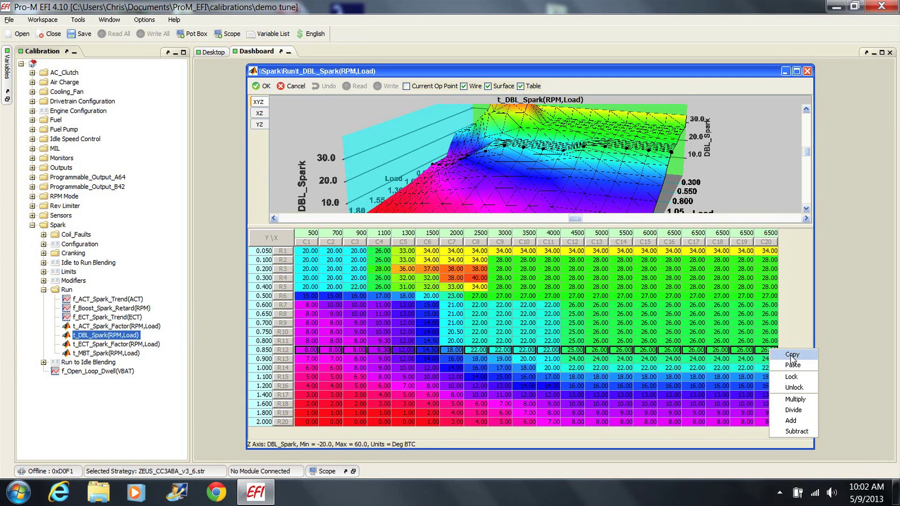
click(790, 355)
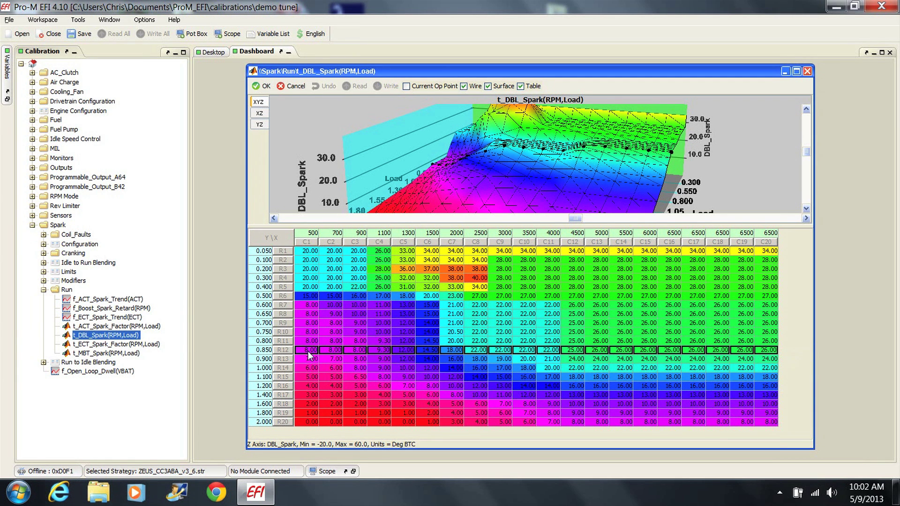
drag(309, 353, 770, 423)
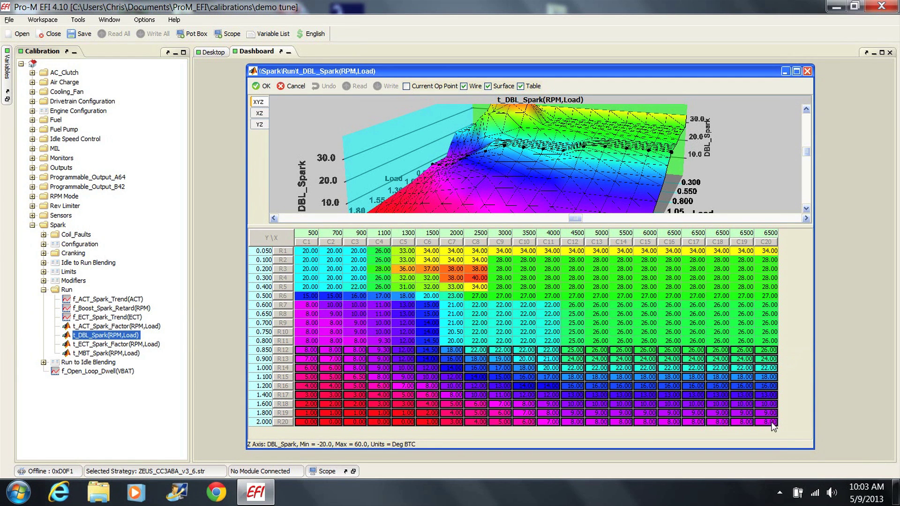
right_click(769, 418)
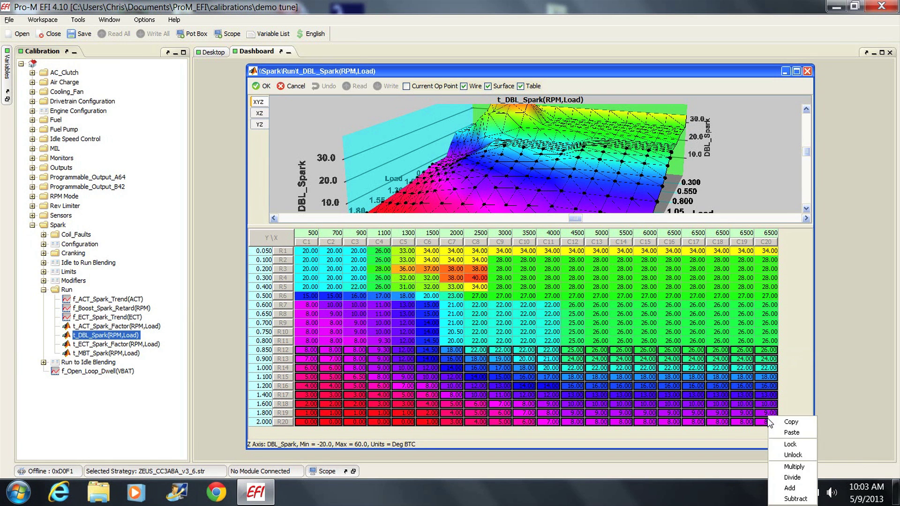
click(790, 432)
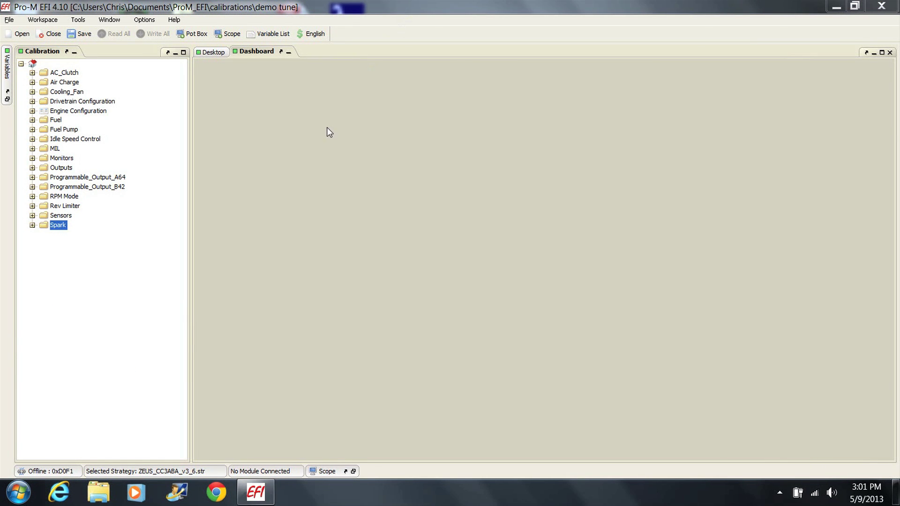
- Open the f_ACT_Spark_Trend(ACT) curve from the Spark Run folder
click(32, 225)
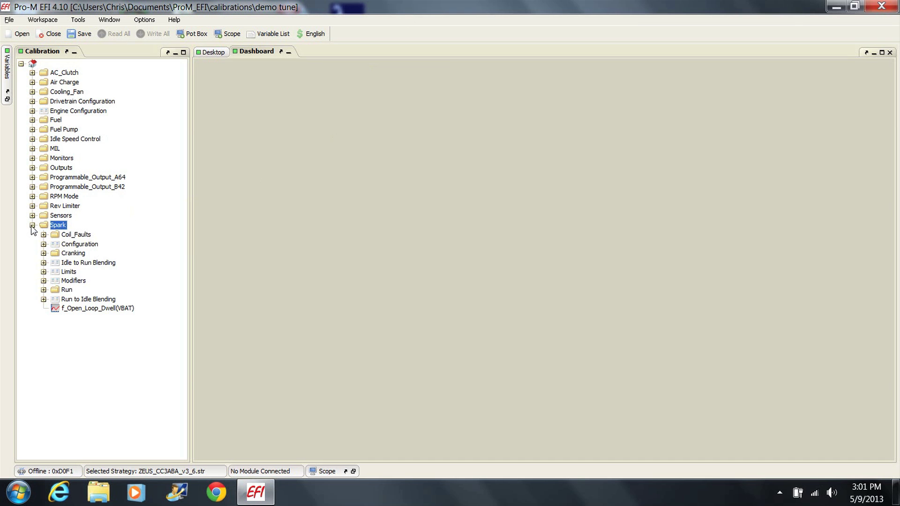
click(44, 290)
double_click(83, 300)
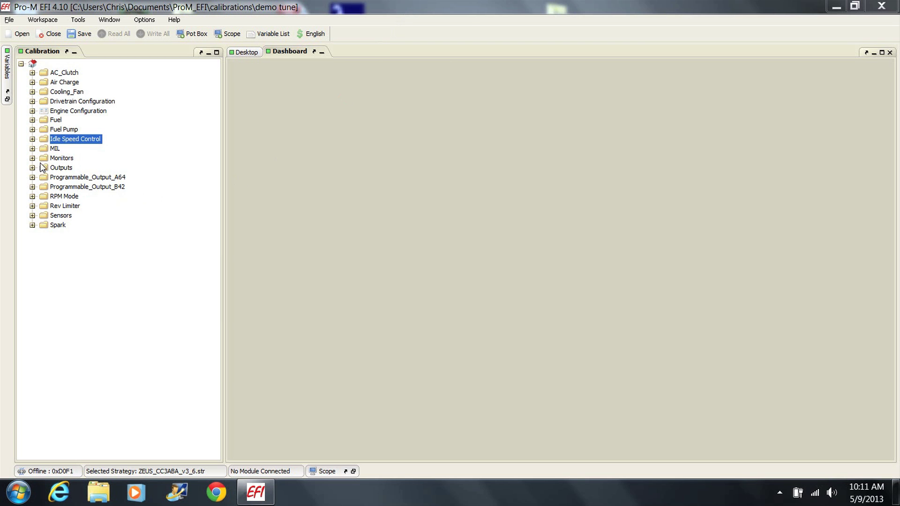
- Open an item from the Open Loop folder under Idle Speed Control on the dashboard
click(32, 139)
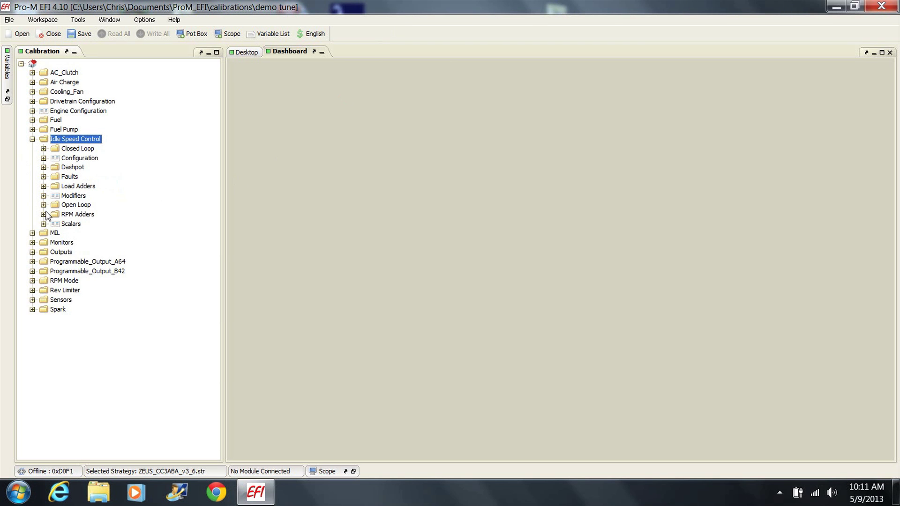
click(44, 205)
drag(94, 233, 363, 160)
drag(362, 126, 362, 127)
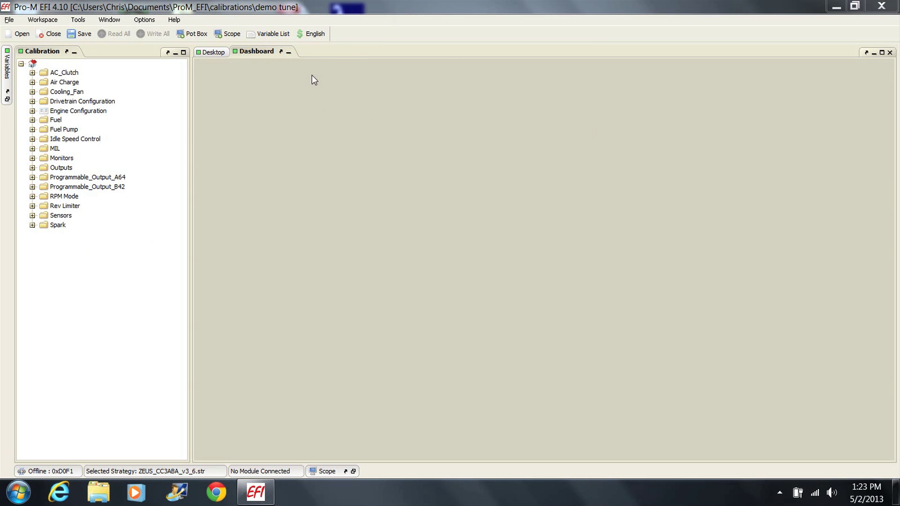
- Save the calibration as "new tune" and write all of it to the connected module, agreeing to continue
click(9, 20)
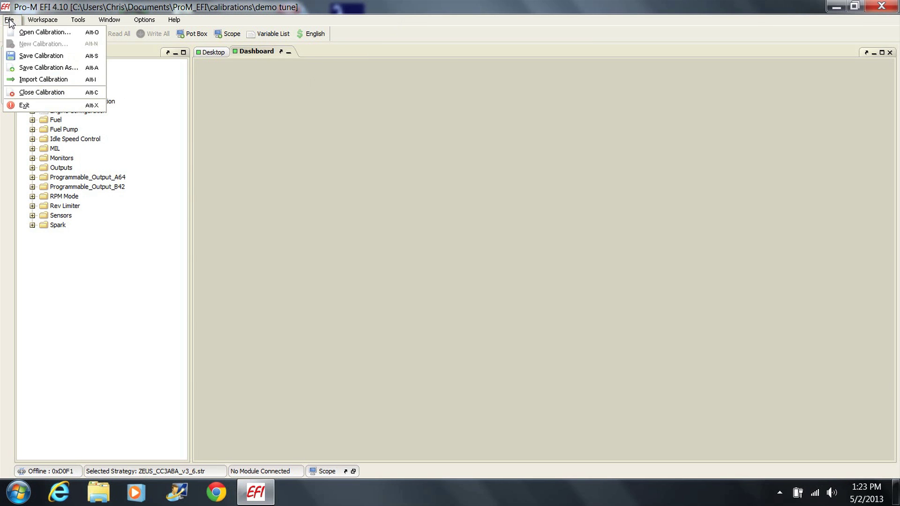
click(32, 66)
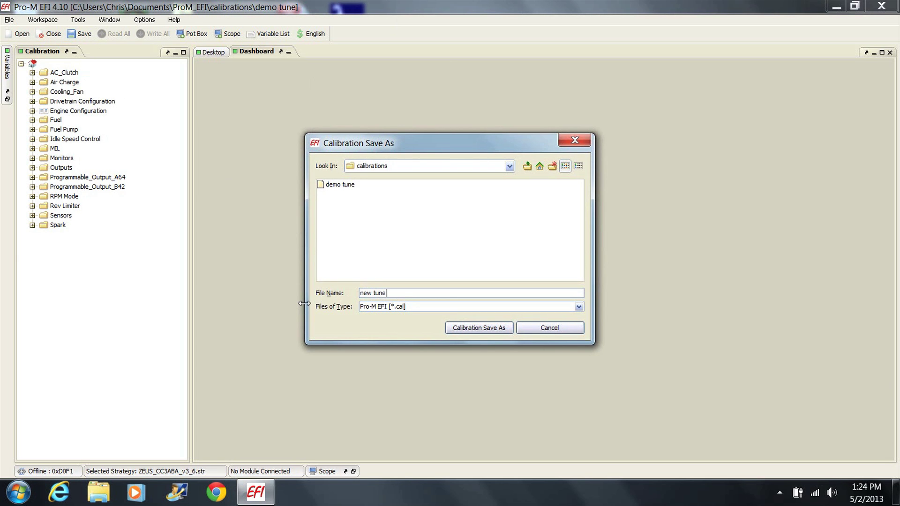
click(478, 328)
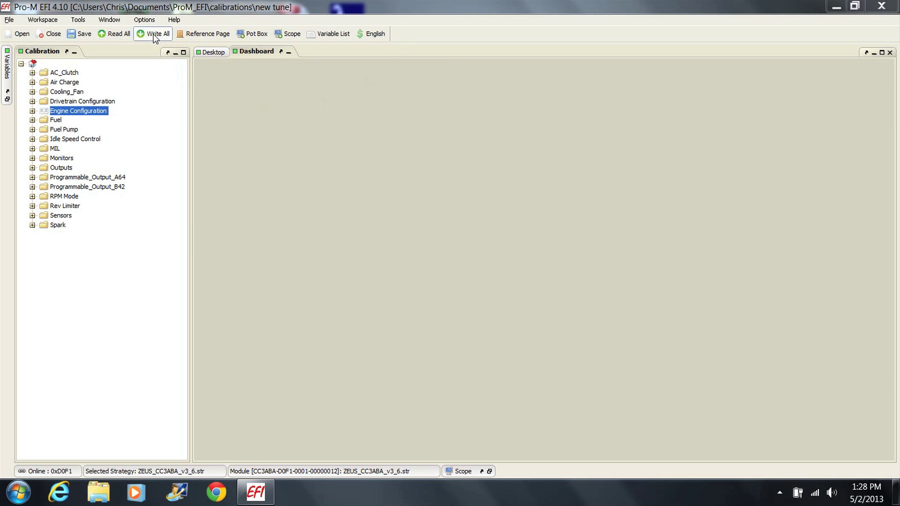
click(155, 36)
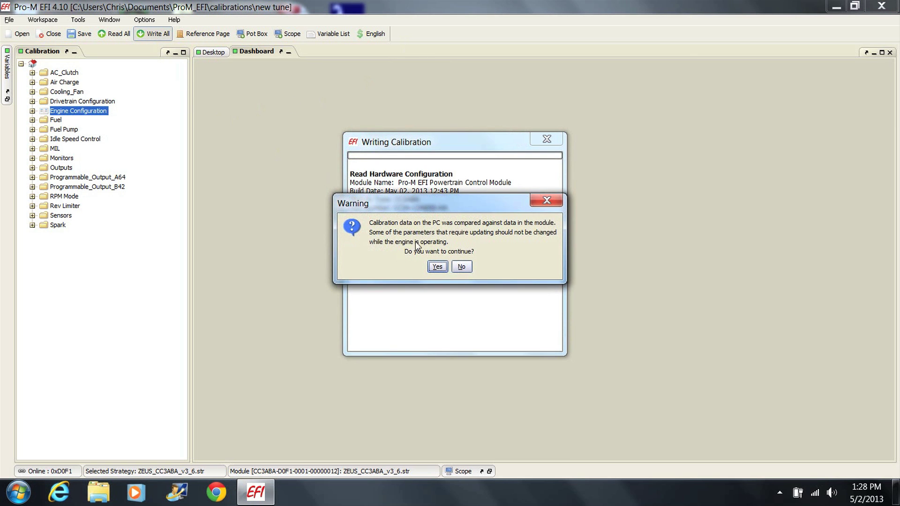
click(436, 266)
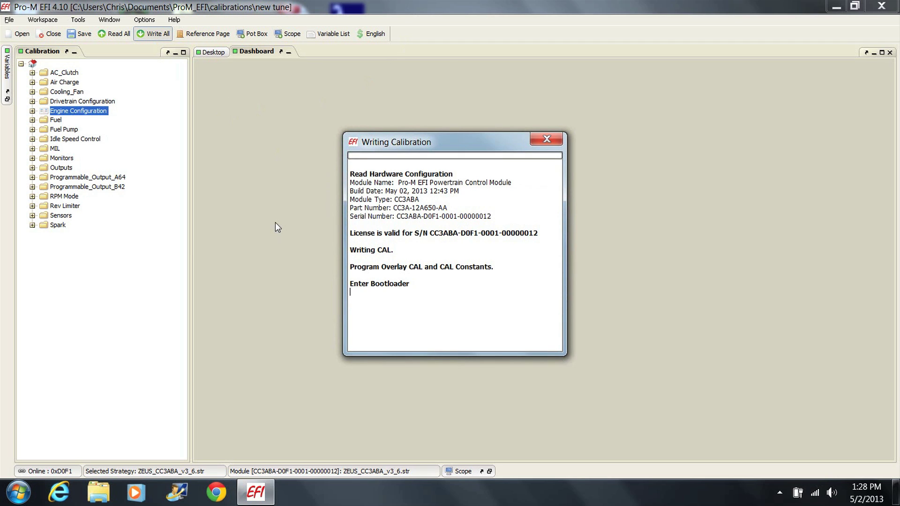